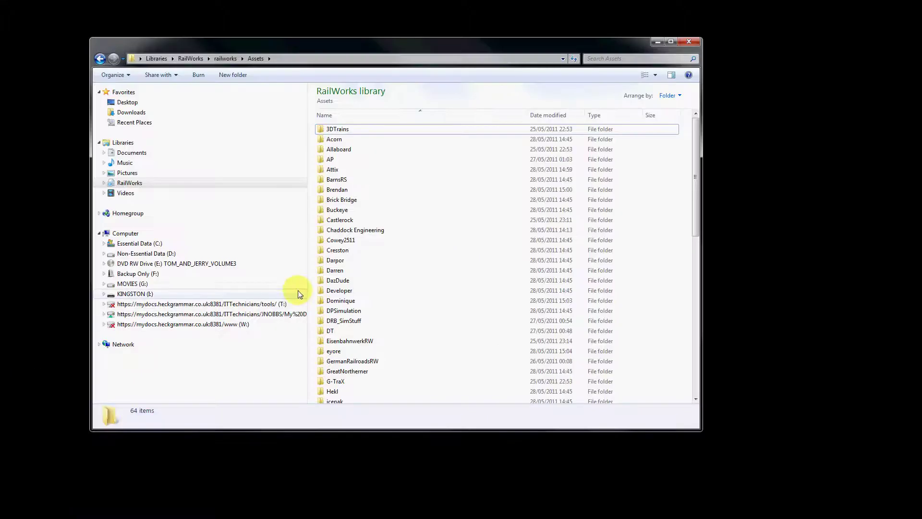
# Browse to Kuju › RailSimulator › RailVehicles › Diesel › Class37 and select the BR Blue folder
pyautogui.click(360, 283)
pyautogui.scroll(-6, 359, 283)
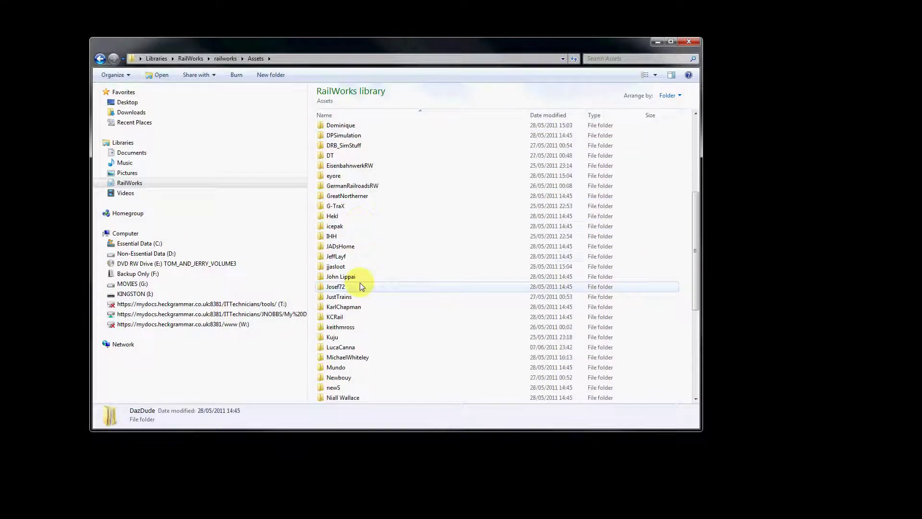
pyautogui.doubleClick(333, 337)
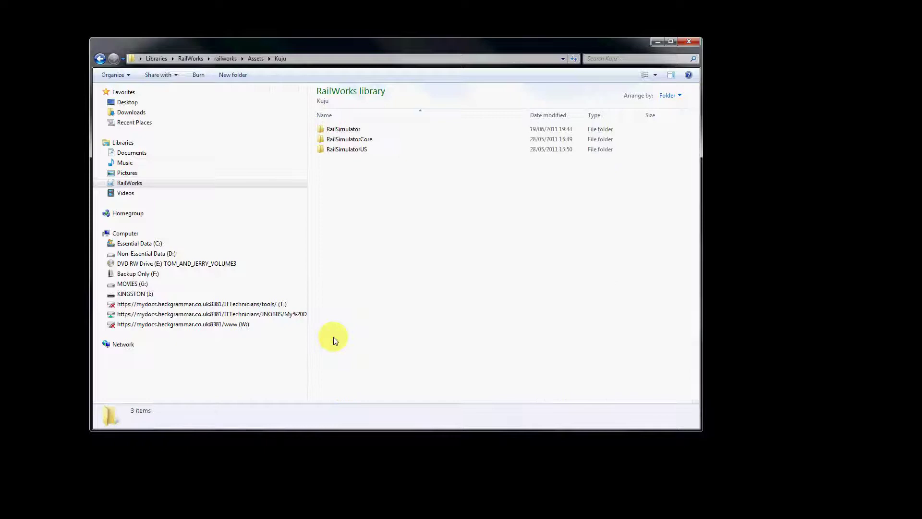
pyautogui.doubleClick(345, 127)
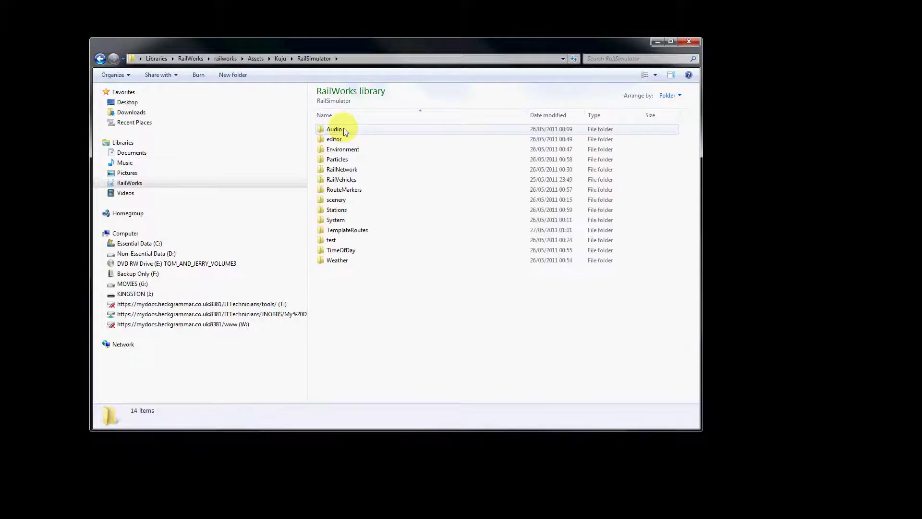
pyautogui.doubleClick(344, 179)
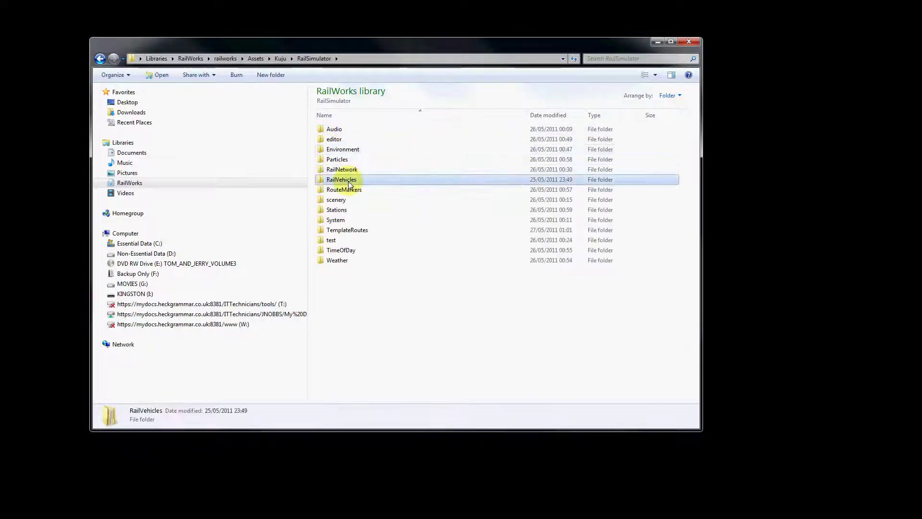
pyautogui.doubleClick(332, 139)
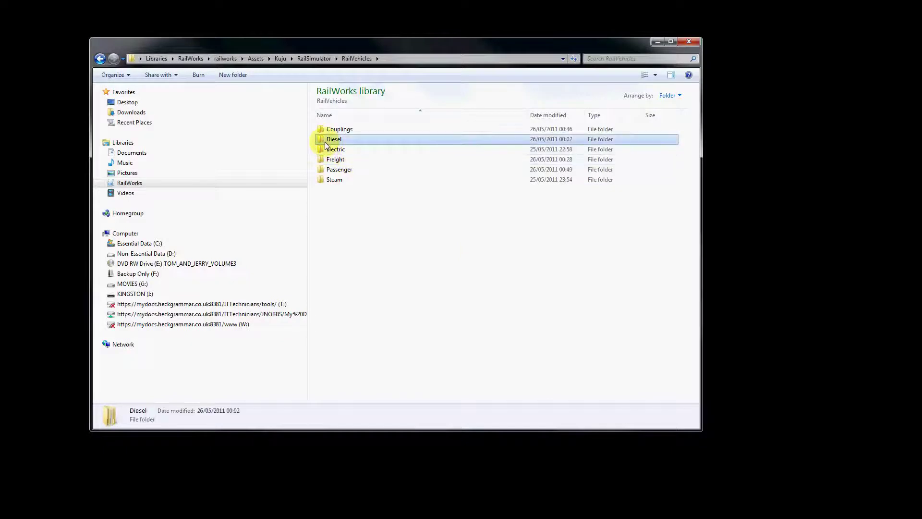
pyautogui.doubleClick(339, 140)
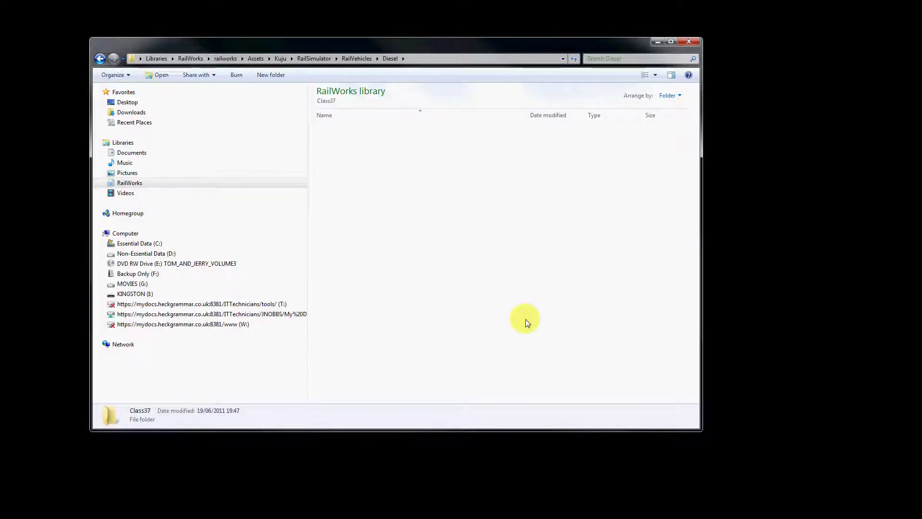
pyautogui.click(331, 139)
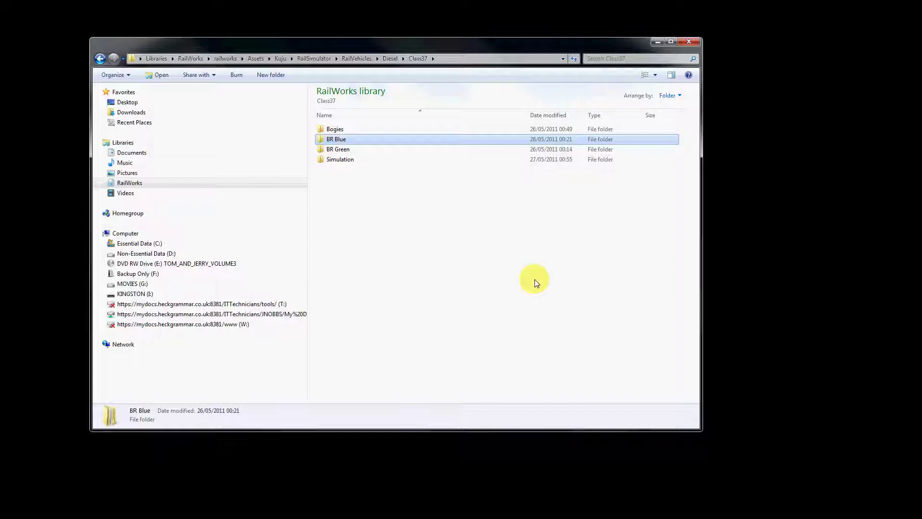
# Paste a copy of BR Blue, rename it 'Example Reskin', and open it
pyautogui.hotkey('ctrl', 'v')
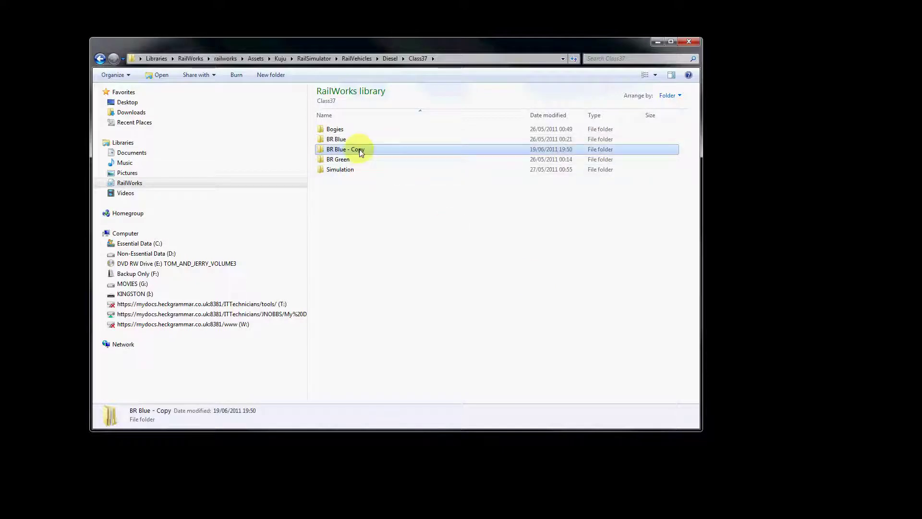
pyautogui.rightClick(360, 150)
pyautogui.click(393, 358)
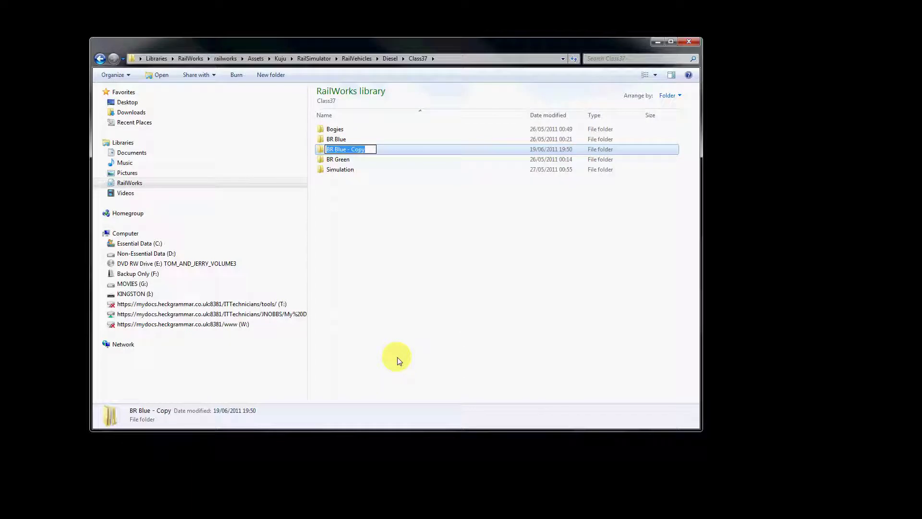
pyautogui.write('Example Reskin')
pyautogui.press('Return')
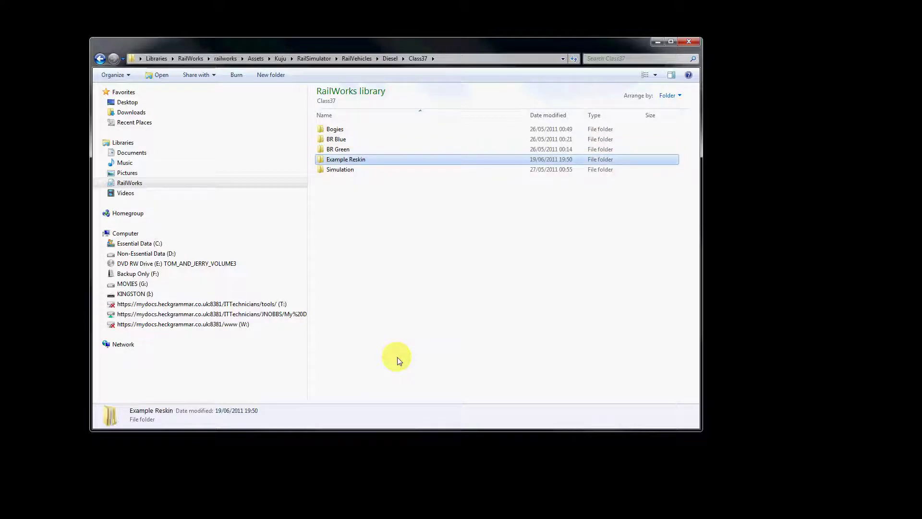
pyautogui.press('Return')
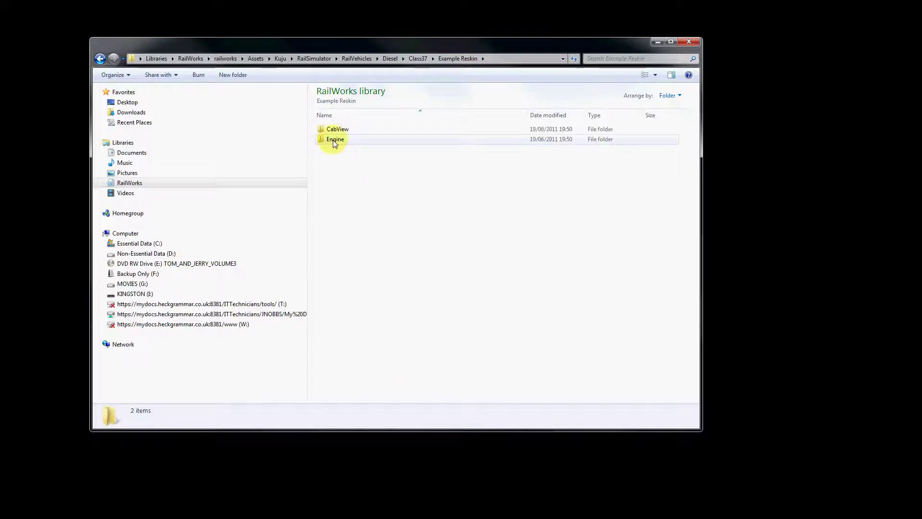
# Select Class37.bin in the Example Reskin Engine folder, copy the folder path, and return to RW_Tools
pyautogui.doubleClick(335, 140)
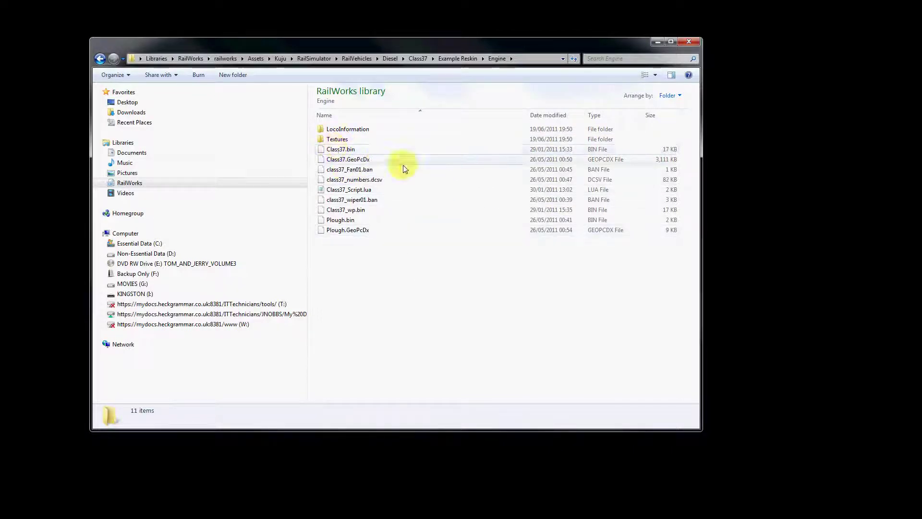
pyautogui.click(352, 151)
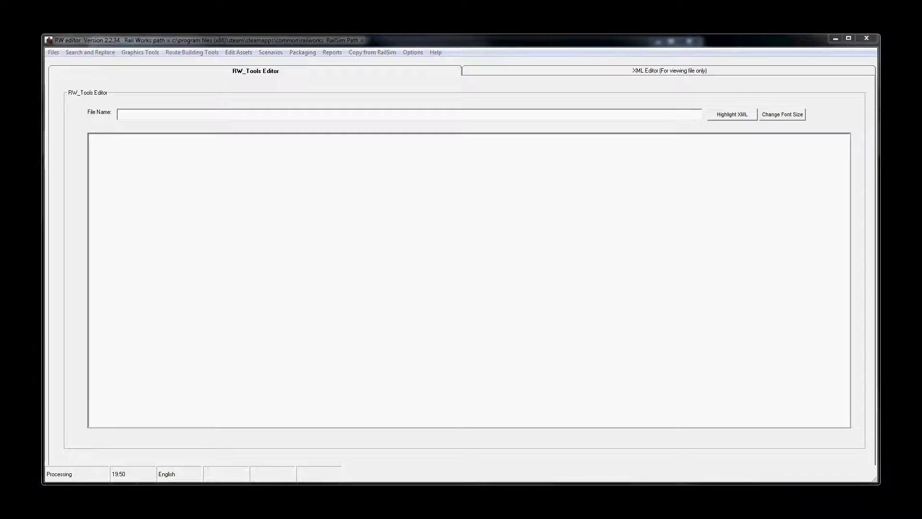
pyautogui.hotkey('alt', 'Tab')
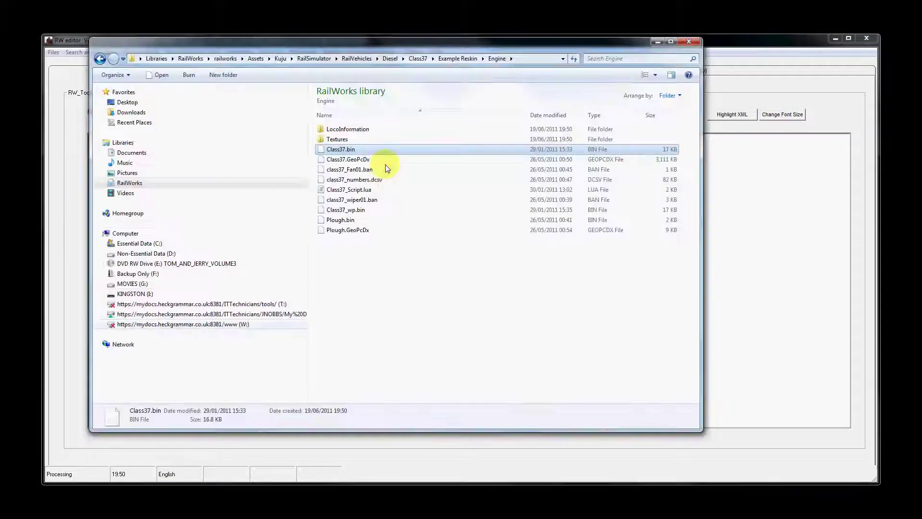
pyautogui.click(528, 58)
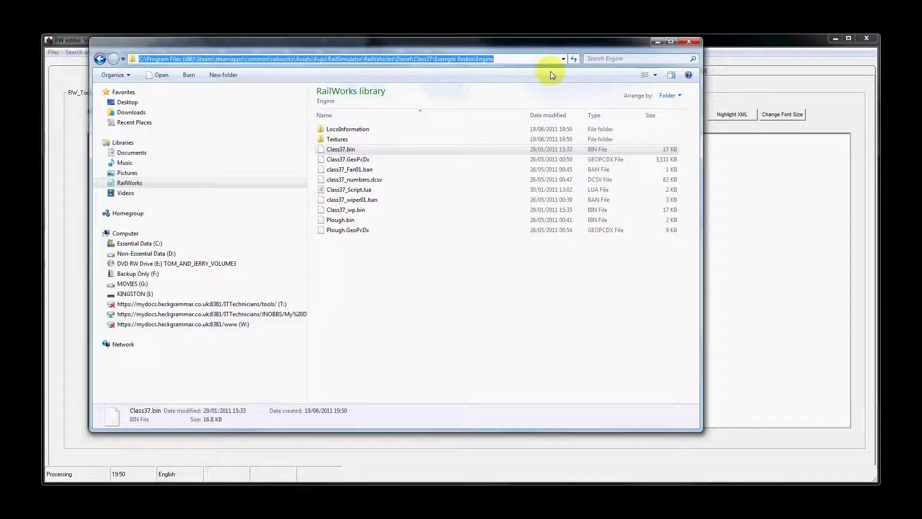
pyautogui.click(757, 54)
# Open Class37.bin from the pasted Example Reskin Engine path via Files > Open RailWorks File
pyautogui.click(54, 52)
pyautogui.click(65, 63)
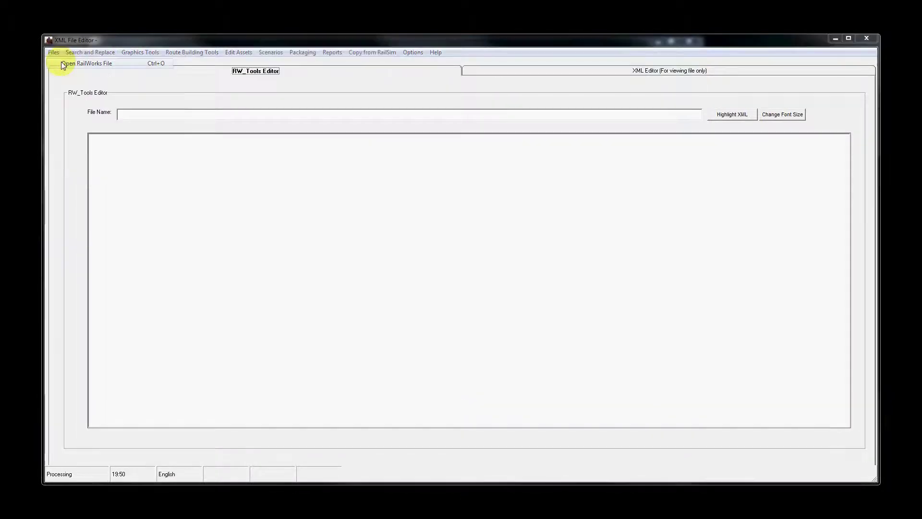
pyautogui.hotkey('ctrl', 'v')
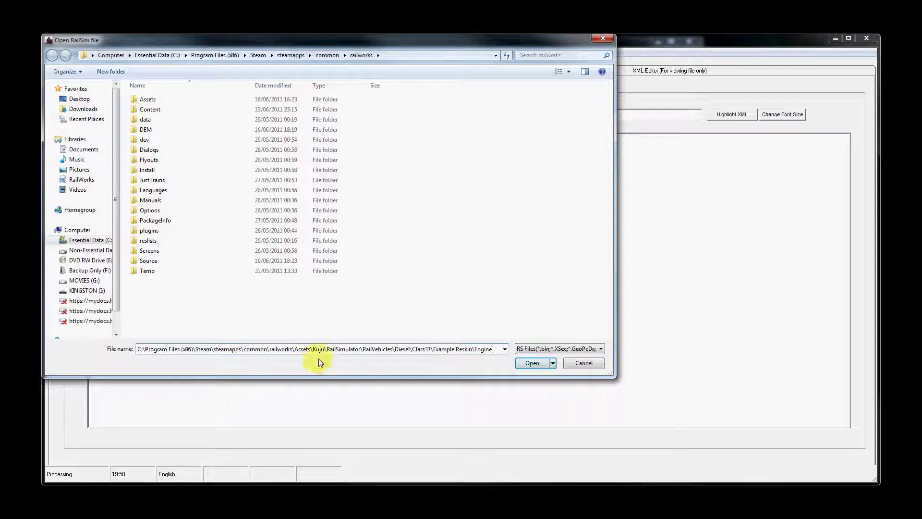
pyautogui.press('Return')
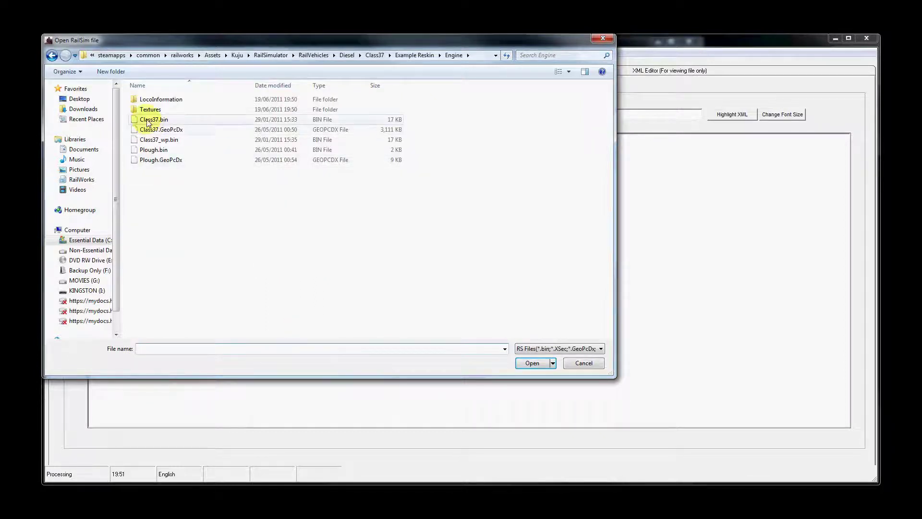
pyautogui.click(147, 119)
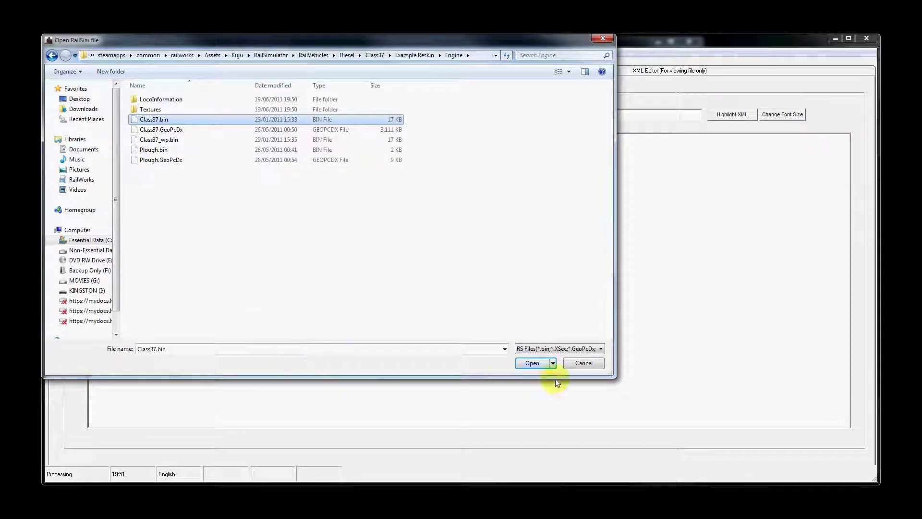
pyautogui.click(533, 363)
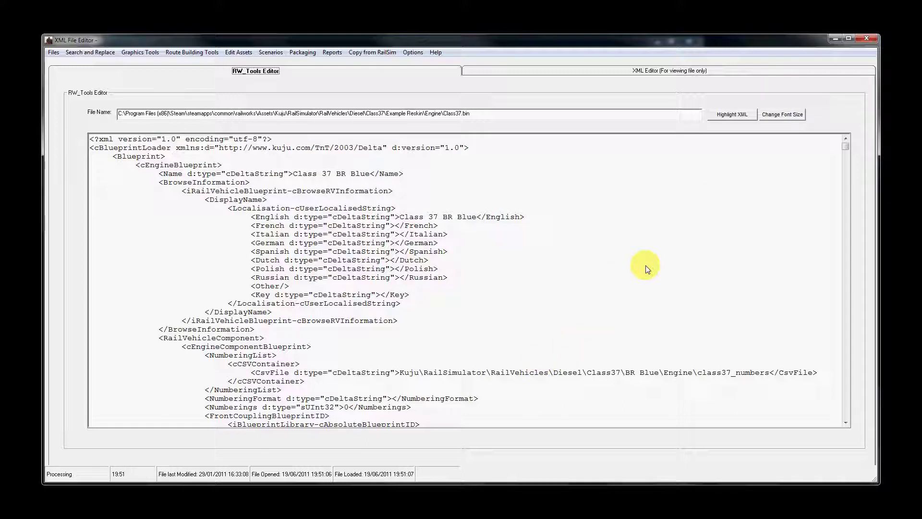
# Turn on syntax colouring and change the Name value from 'Class 37 BR Blue' to 'FP JN Class 37 001'
pyautogui.click(734, 115)
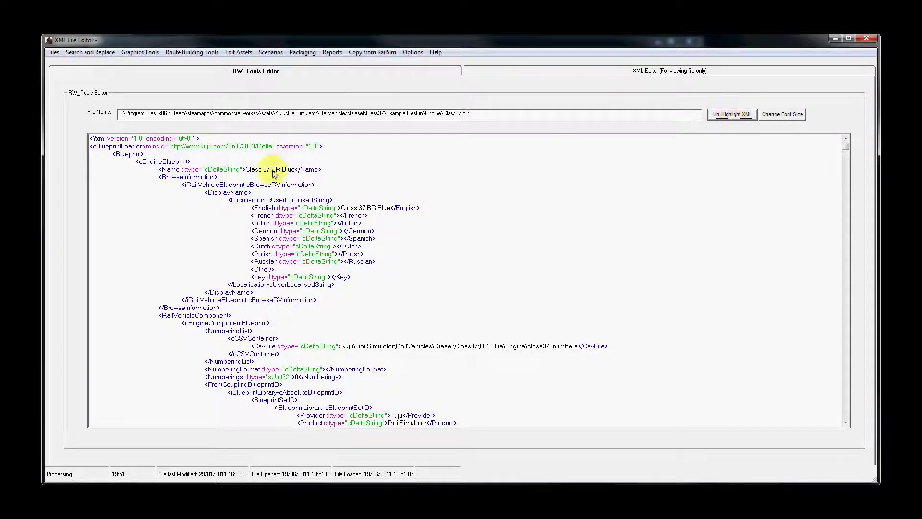
pyautogui.click(244, 171)
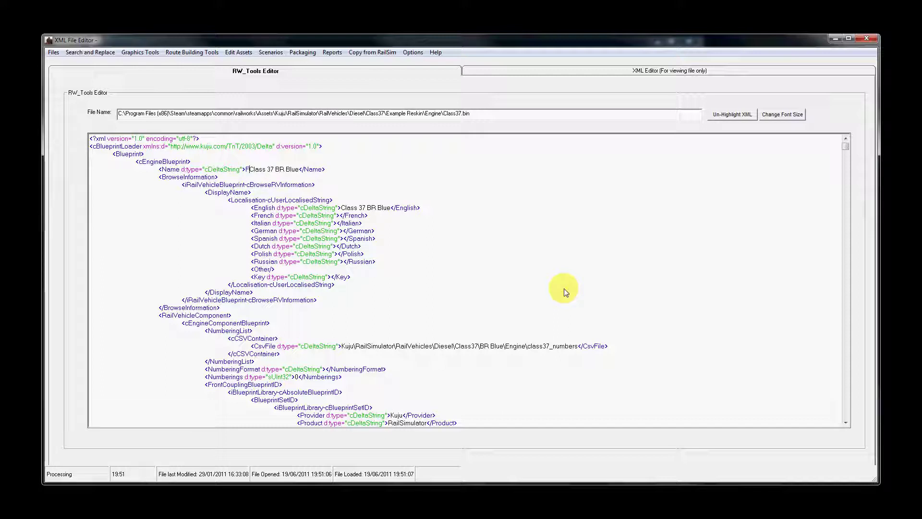
pyautogui.write('P')
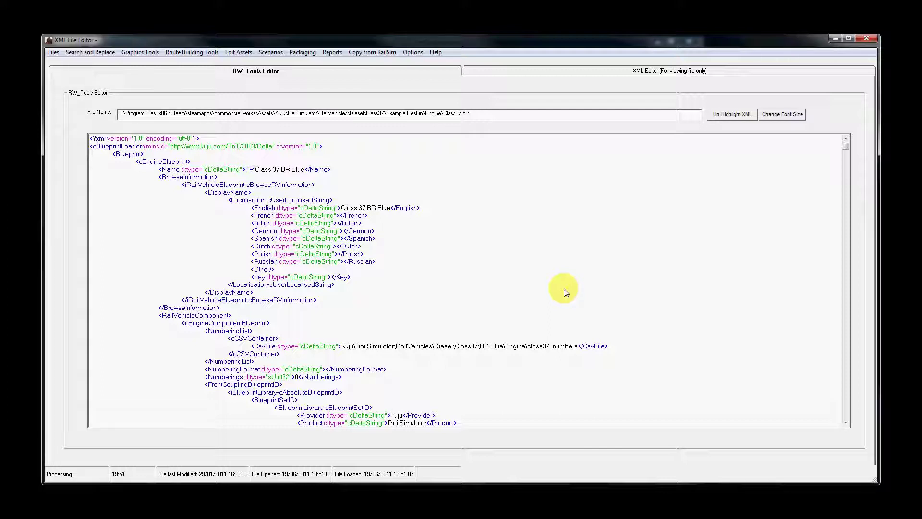
pyautogui.write('JN')
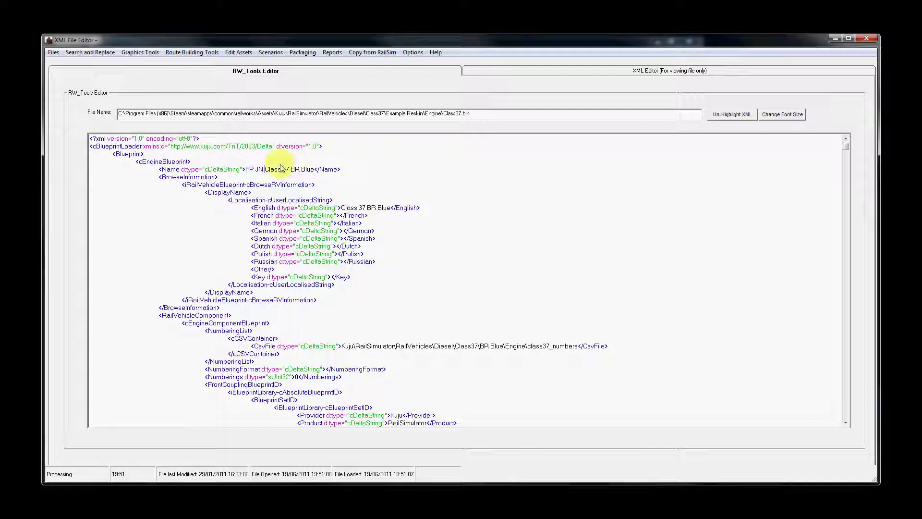
pyautogui.moveTo(246, 172); pyautogui.dragTo(314, 173)
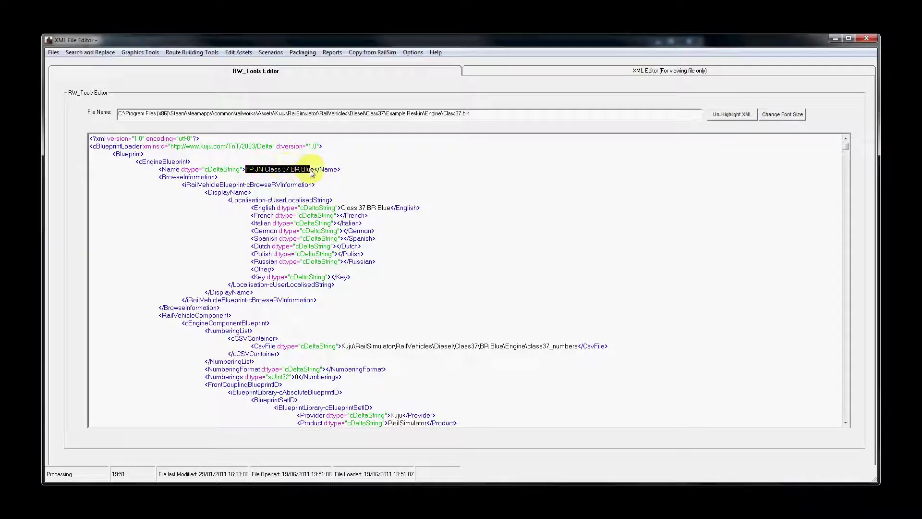
pyautogui.click(302, 172)
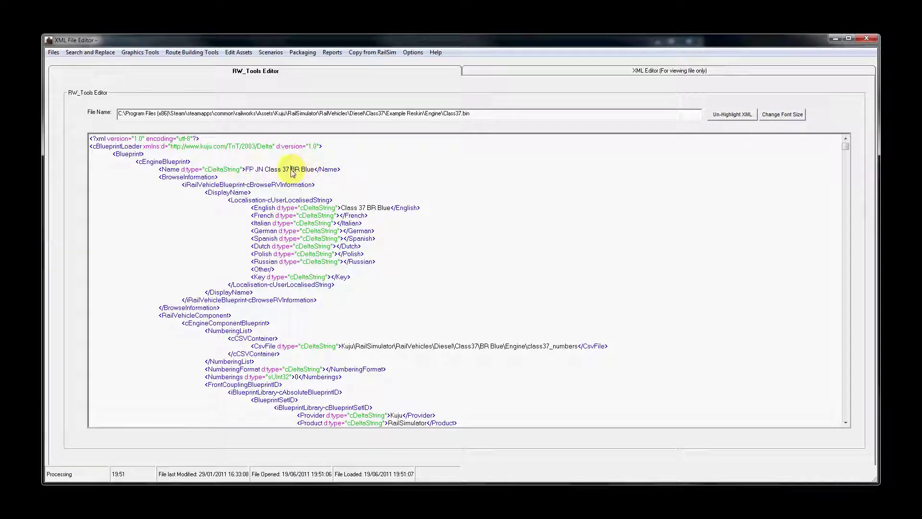
pyautogui.moveTo(291, 172); pyautogui.dragTo(313, 170)
pyautogui.write('00')
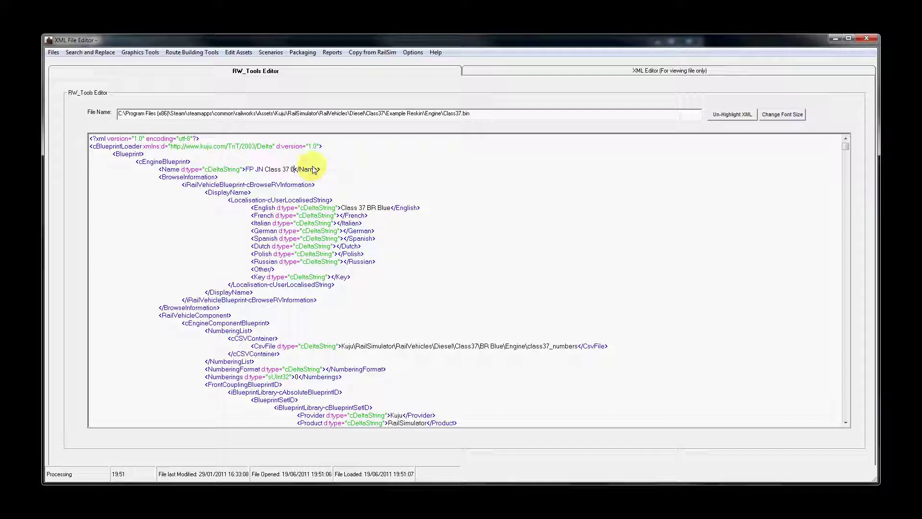
pyautogui.write('1')
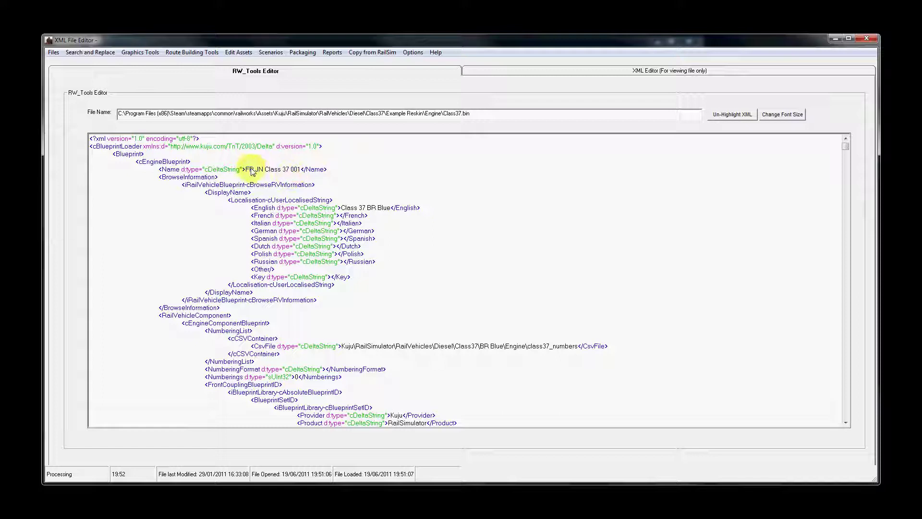
# Copy the new name into the English, French, Italian and German display names
pyautogui.moveTo(245, 171); pyautogui.dragTo(301, 171)
pyautogui.hotkey('ctrl', 'c')
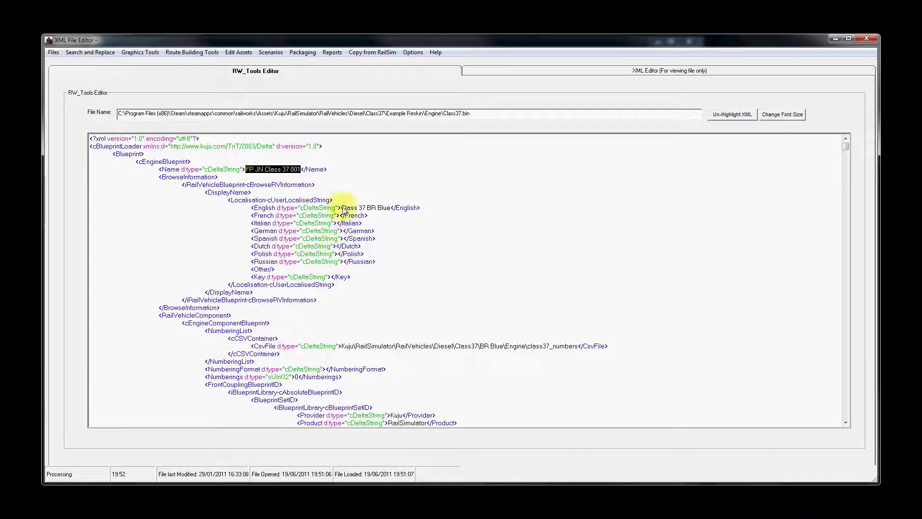
pyautogui.moveTo(340, 208); pyautogui.dragTo(390, 210)
pyautogui.hotkey('ctrl', 'v')
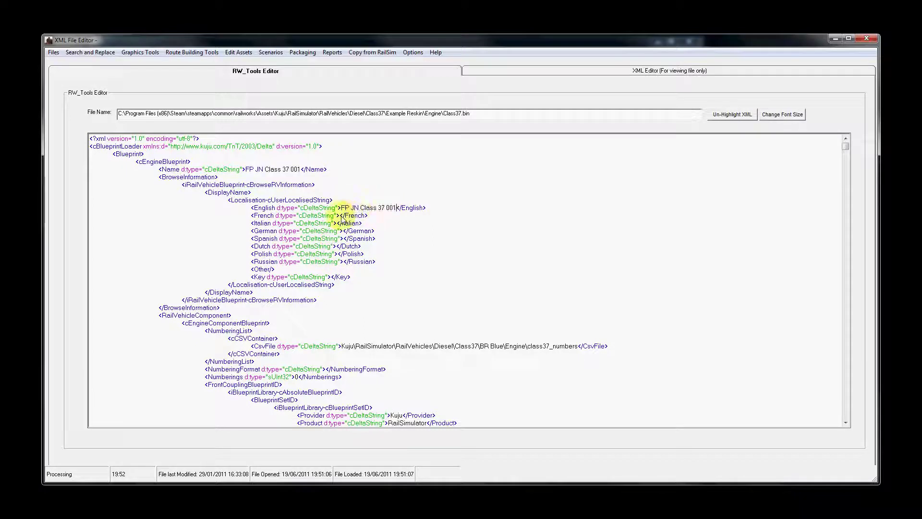
pyautogui.click(337, 215)
pyautogui.hotkey('ctrl', 'v')
pyautogui.click(335, 223)
pyautogui.hotkey('ctrl', 'v')
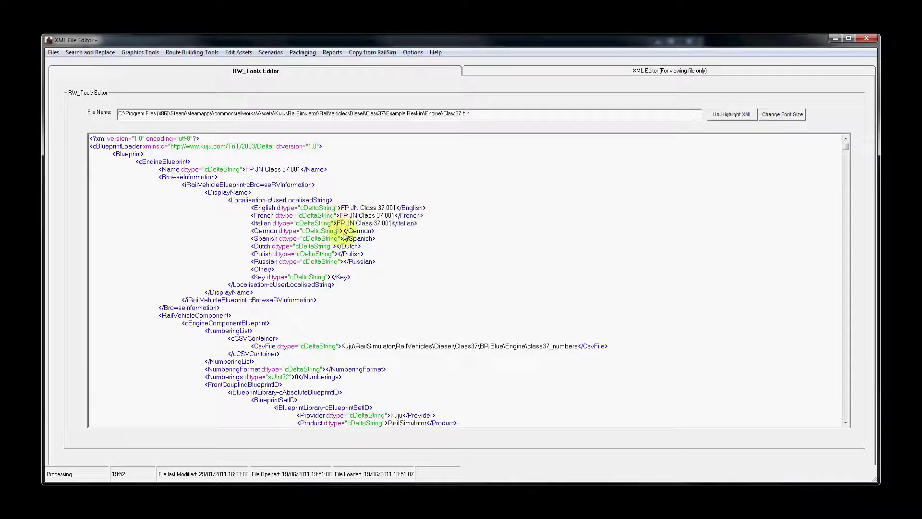
pyautogui.click(341, 231)
pyautogui.hotkey('ctrl', 'v')
# Paste 'FP JN Class 37 001' into the Spanish, Dutch, Polish and Russian display names
pyautogui.click(342, 239)
pyautogui.hotkey('ctrl', 'v')
pyautogui.click(336, 246)
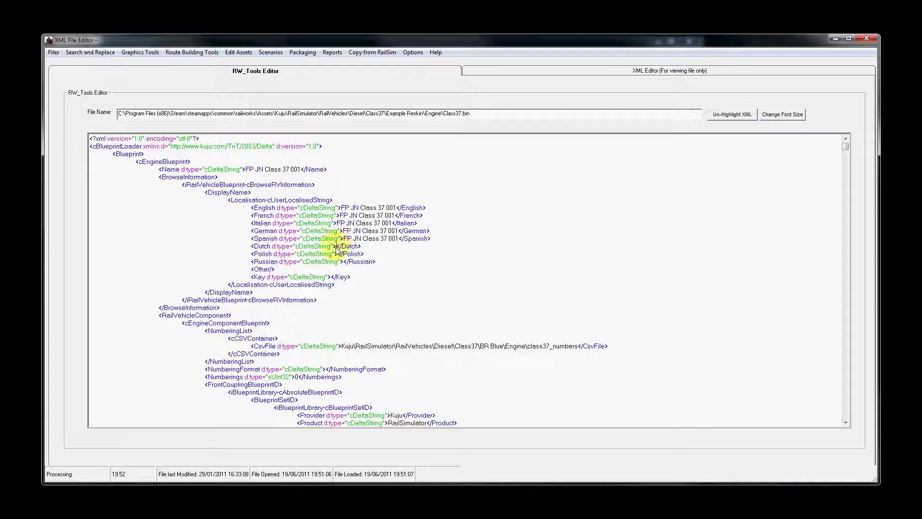
pyautogui.hotkey('ctrl', 'v')
pyautogui.click(336, 254)
pyautogui.hotkey('ctrl', 'v')
pyautogui.click(343, 262)
pyautogui.hotkey('ctrl', 'v')
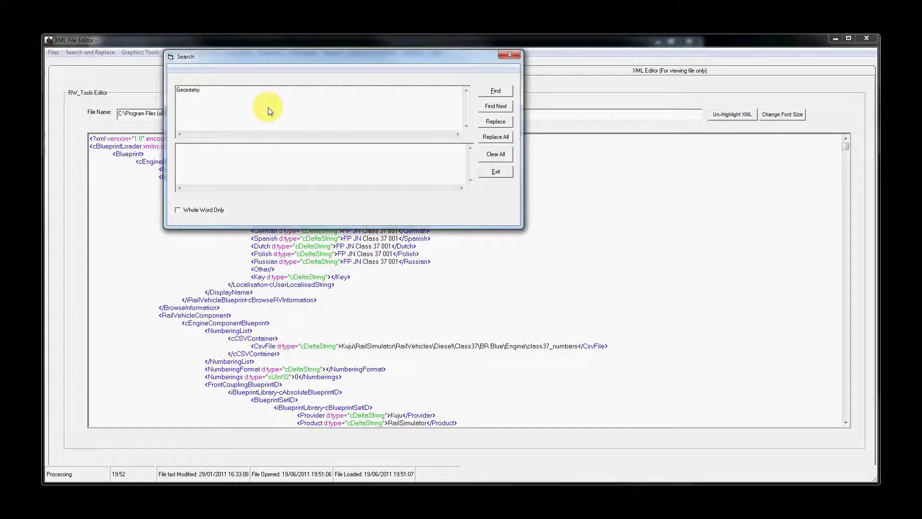
# Search the file for 'GeometryID' and jump to its entry
pyautogui.press('BackSpace')
pyautogui.press('BackSpace')
pyautogui.press('BackSpace')
pyautogui.press('BackSpace')
pyautogui.press('BackSpace')
pyautogui.press('BackSpace')
pyautogui.press('BackSpace')
pyautogui.press('BackSpace')
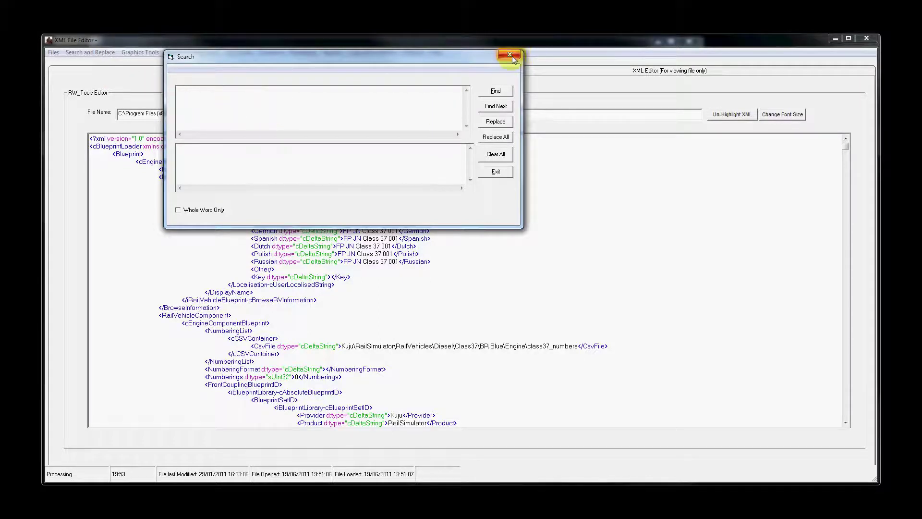
pyautogui.click(511, 56)
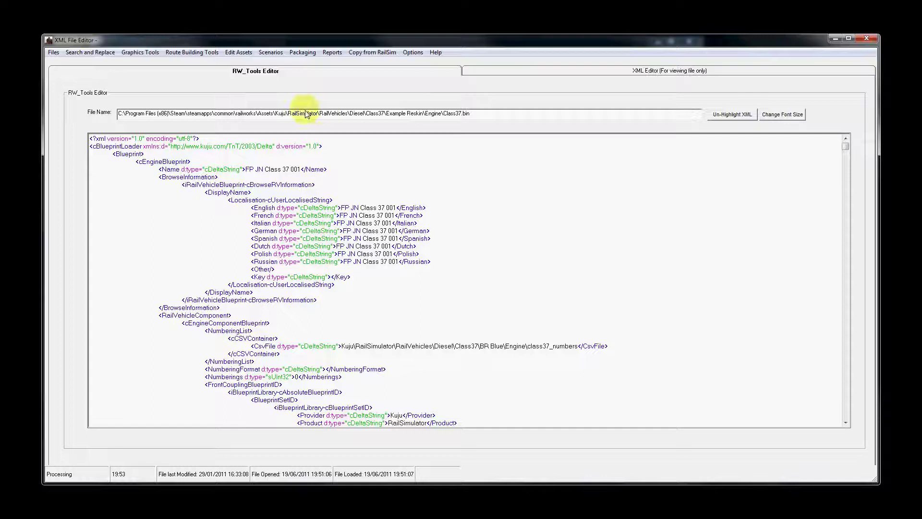
pyautogui.click(89, 52)
pyautogui.click(84, 62)
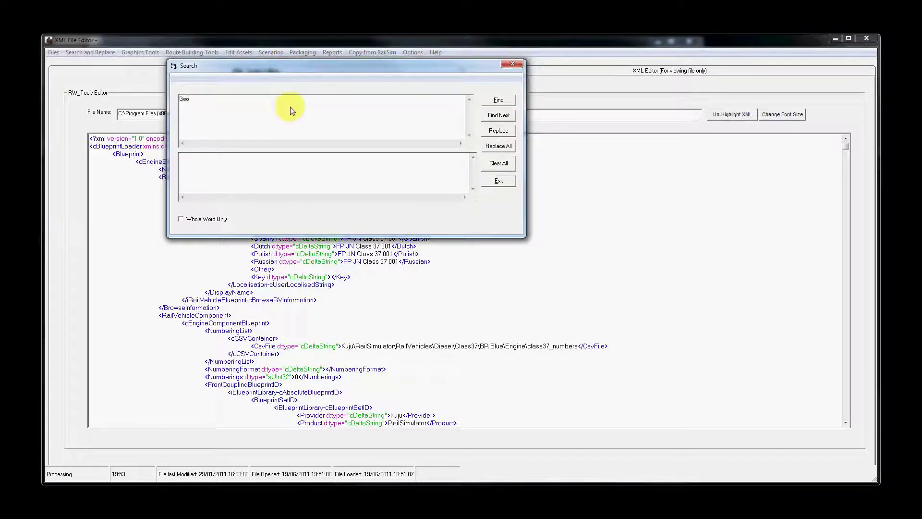
pyautogui.write('metryID')
pyautogui.click(499, 115)
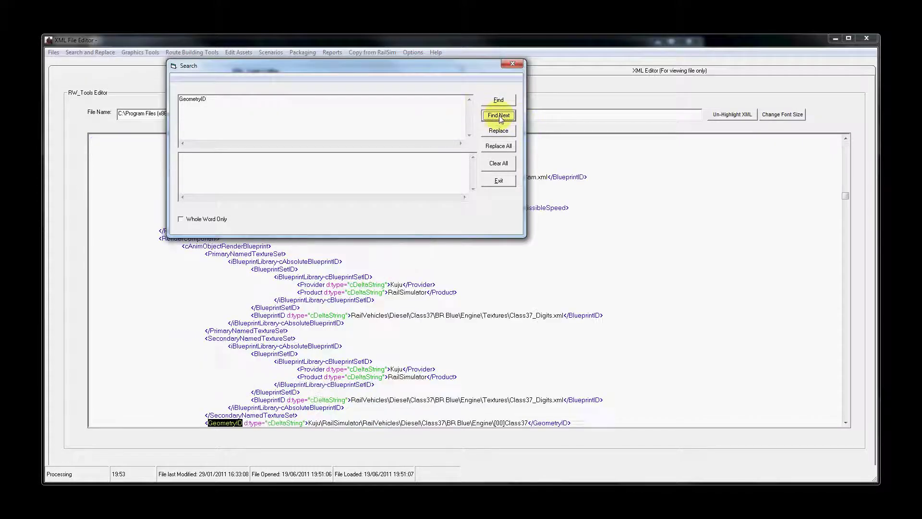
# Replace 'BR Blue' with 'Example Reskin' in the GeometryID path
pyautogui.click(513, 64)
pyautogui.scroll(-3, 317, 327)
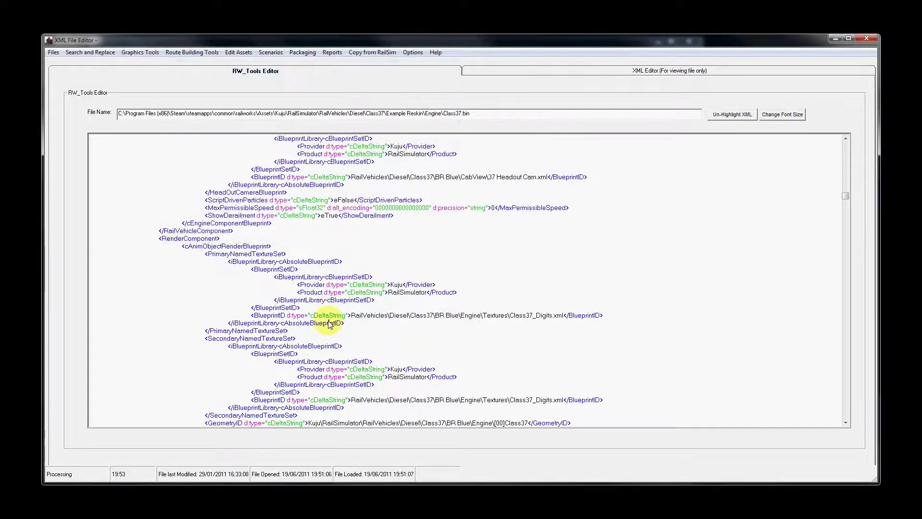
pyautogui.scroll(-1, 308, 342)
pyautogui.moveTo(203, 331); pyautogui.dragTo(580, 335)
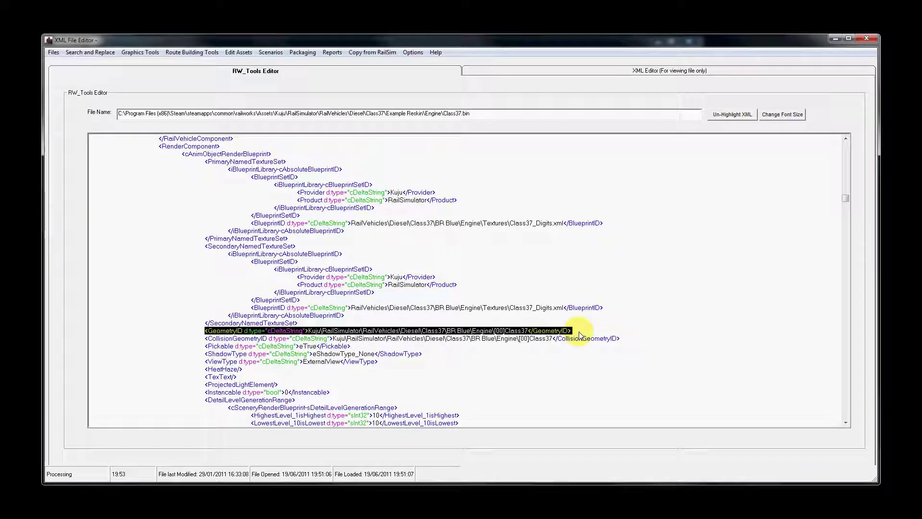
pyautogui.click(446, 330)
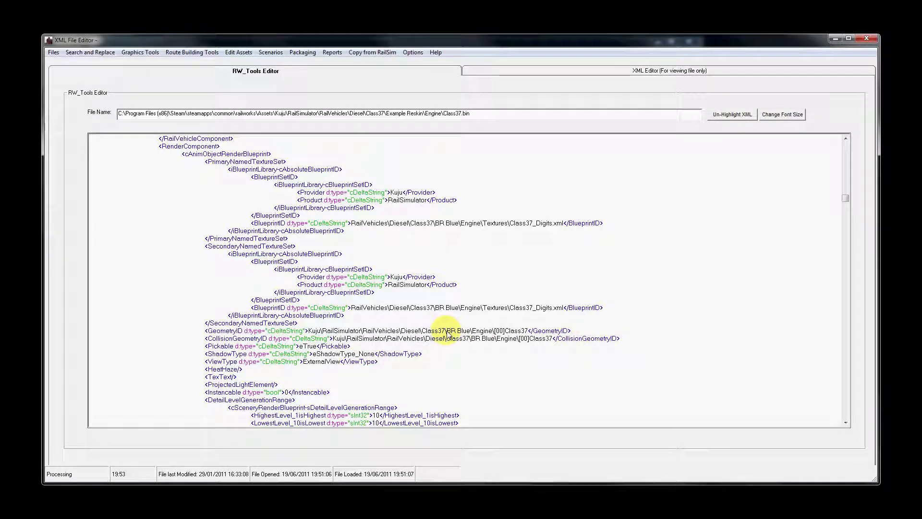
pyautogui.moveTo(446, 330); pyautogui.dragTo(472, 331)
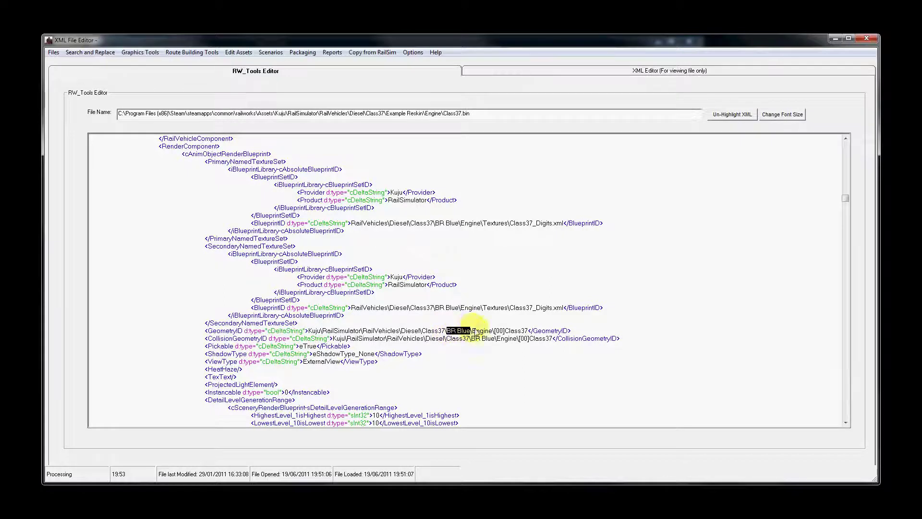
pyautogui.scroll(-1, 627, 384)
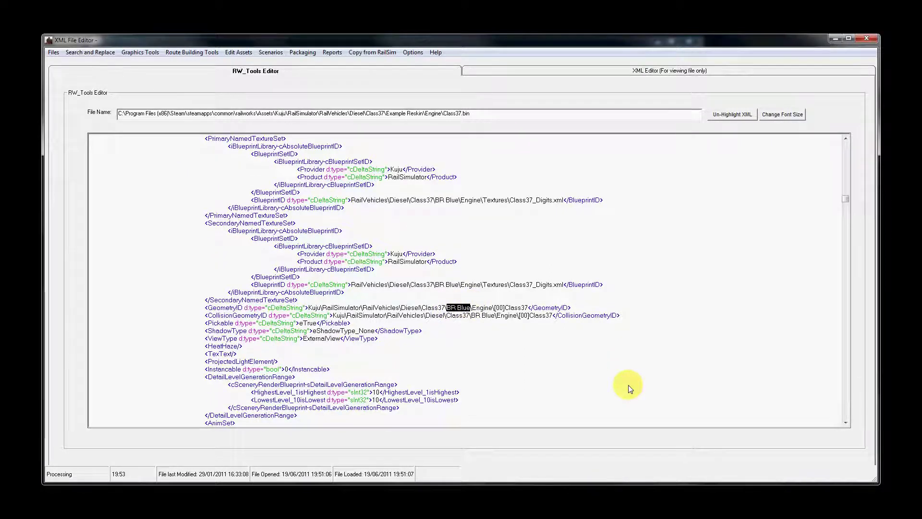
pyautogui.write('Example')
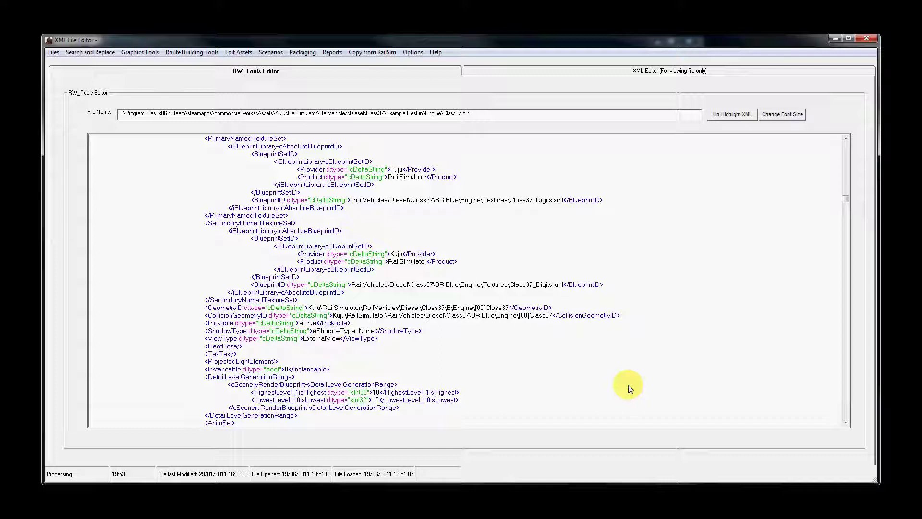
pyautogui.write(' Reskin')
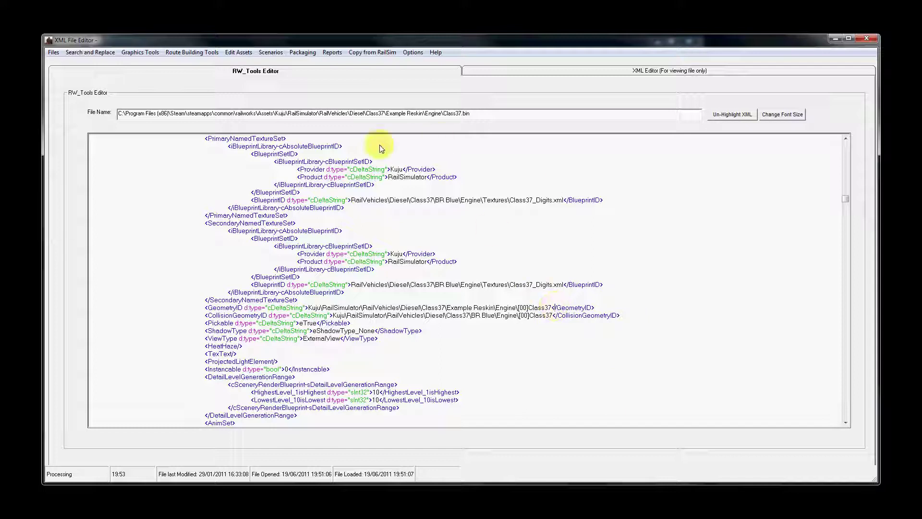
# Save Class37.bin via Files > Save RailWorks File and exit RW_Tools, confirming Yes
pyautogui.moveTo(351, 202); pyautogui.dragTo(564, 202)
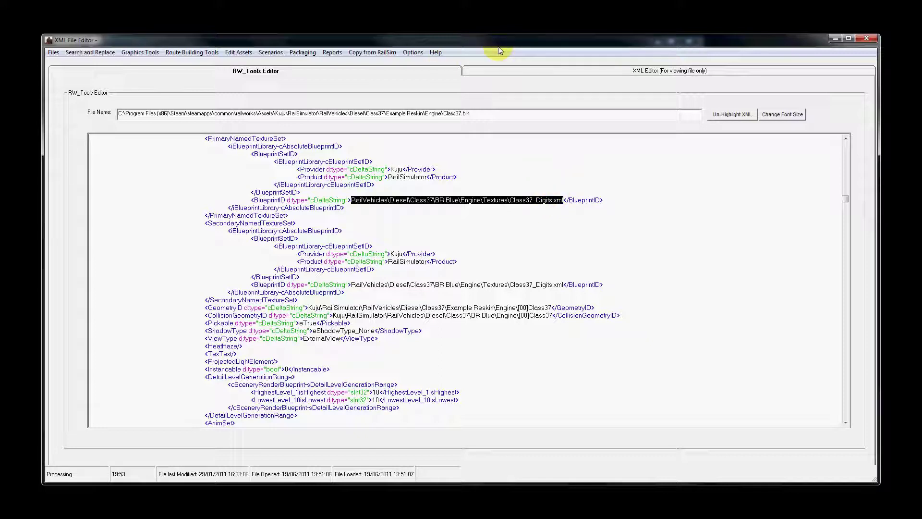
pyautogui.click(53, 52)
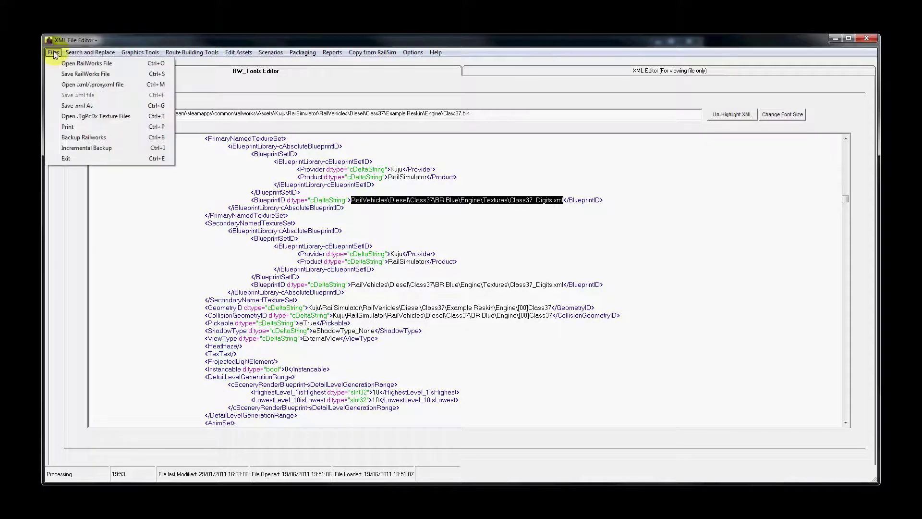
pyautogui.click(67, 74)
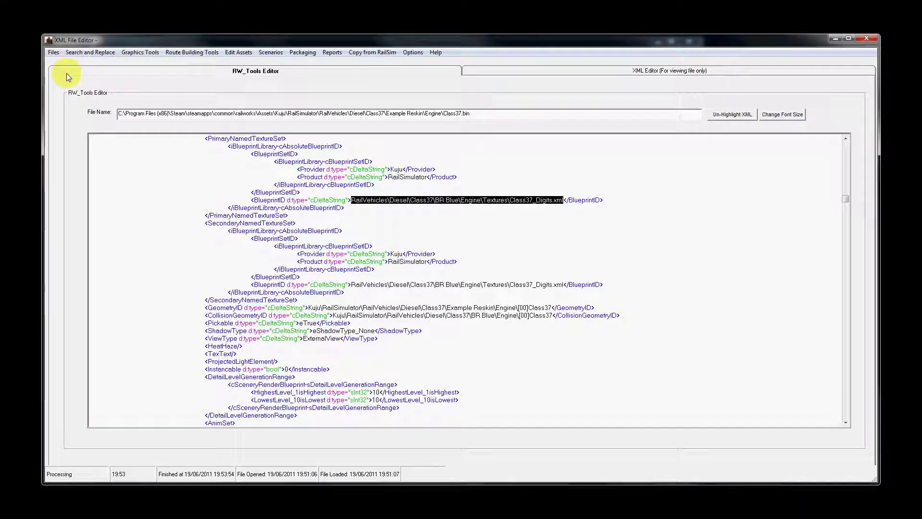
pyautogui.click(867, 38)
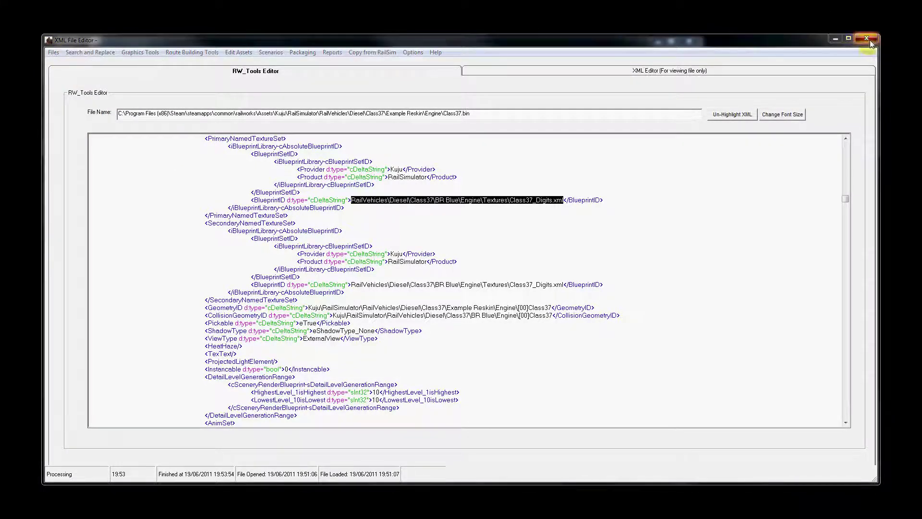
pyautogui.click(454, 289)
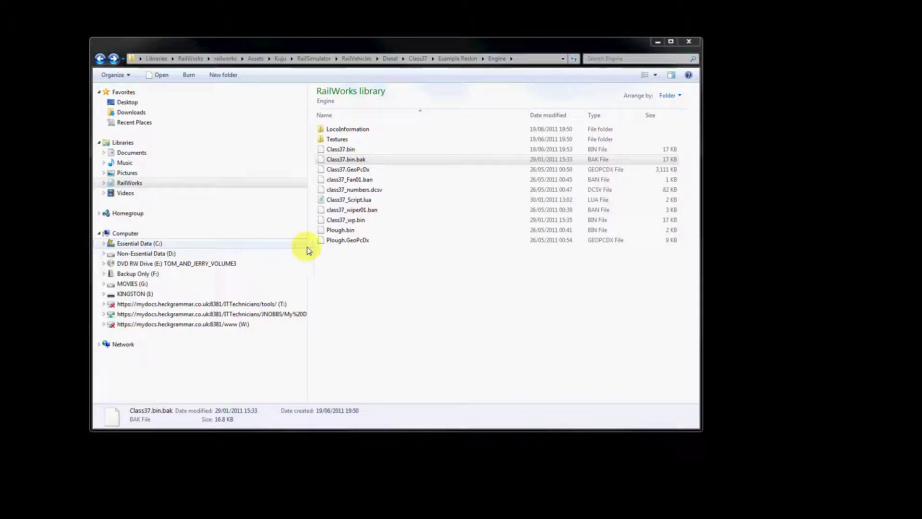
# Delete Blueprints.pak from the RailSimulator folder, confirming the move to the Recycle Bin
pyautogui.click(308, 58)
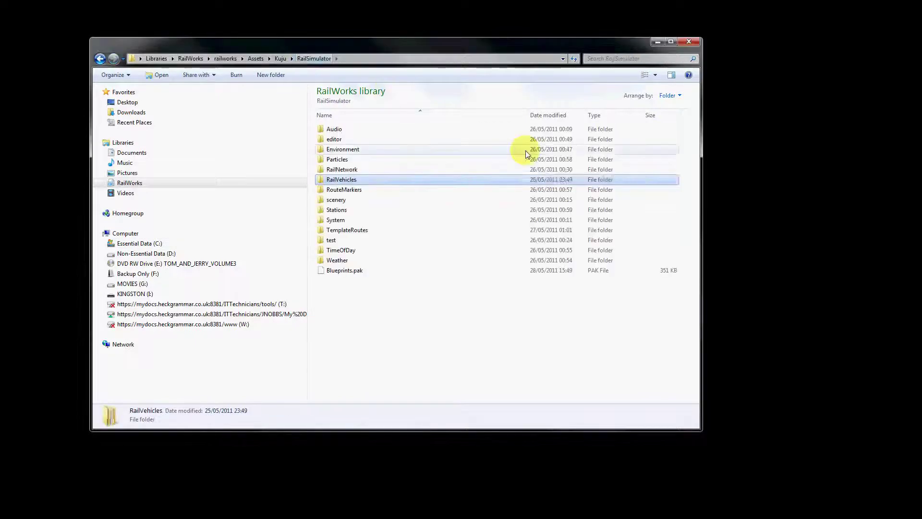
pyautogui.click(341, 271)
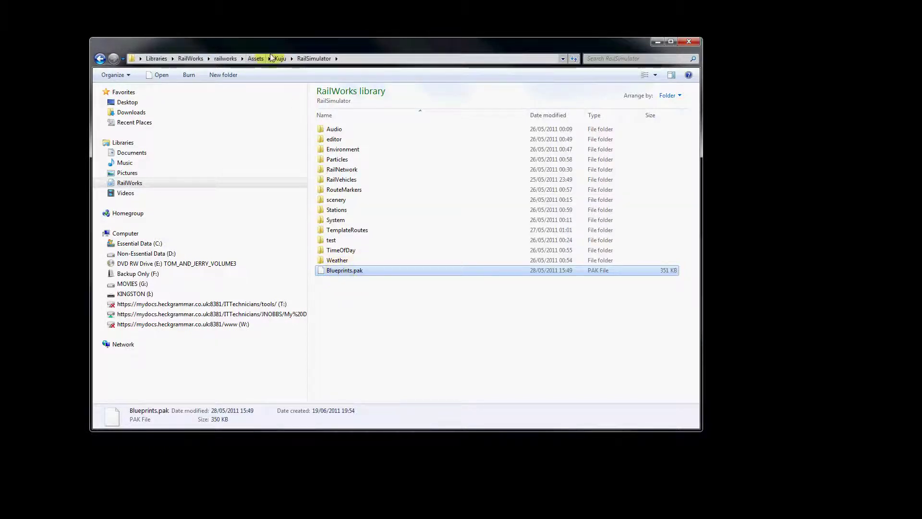
pyautogui.click(345, 296)
pyautogui.click(337, 272)
pyautogui.press('Delete')
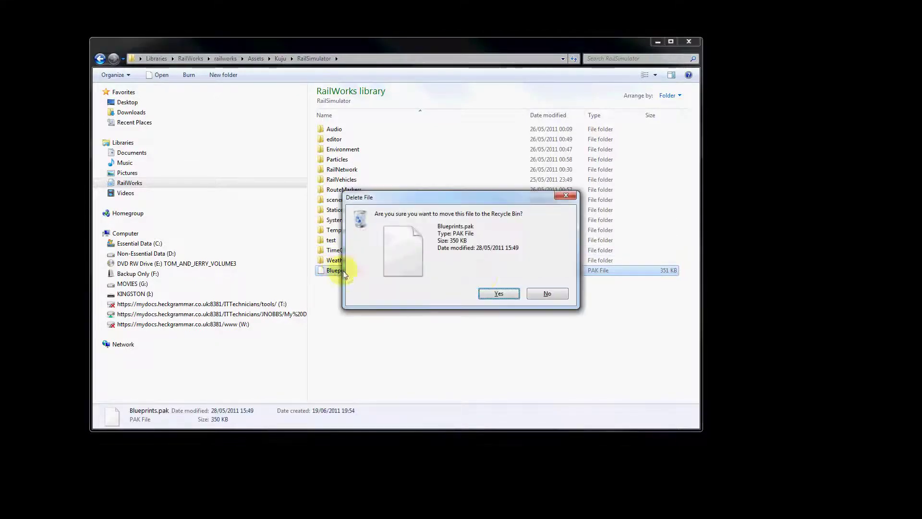
pyautogui.click(498, 294)
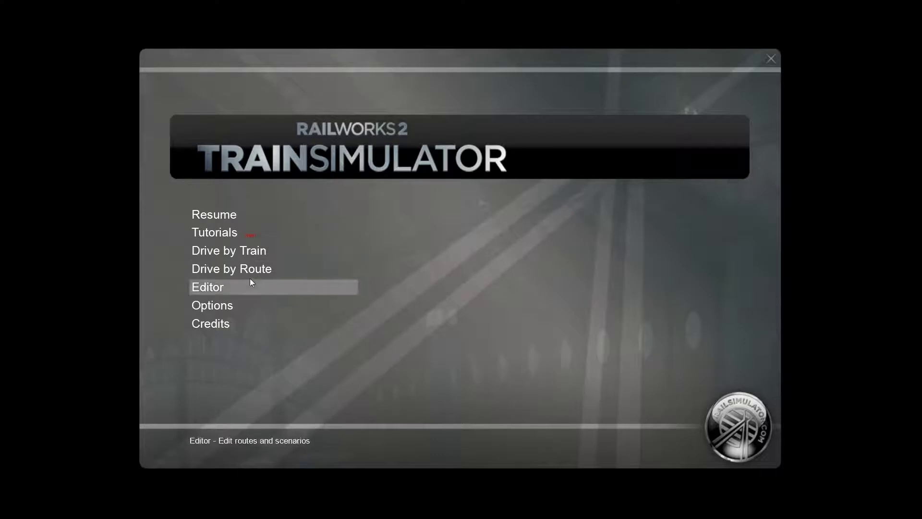
# Start a new free roam scenario on Test Route and name it 'Test Reskin'
pyautogui.click(228, 287)
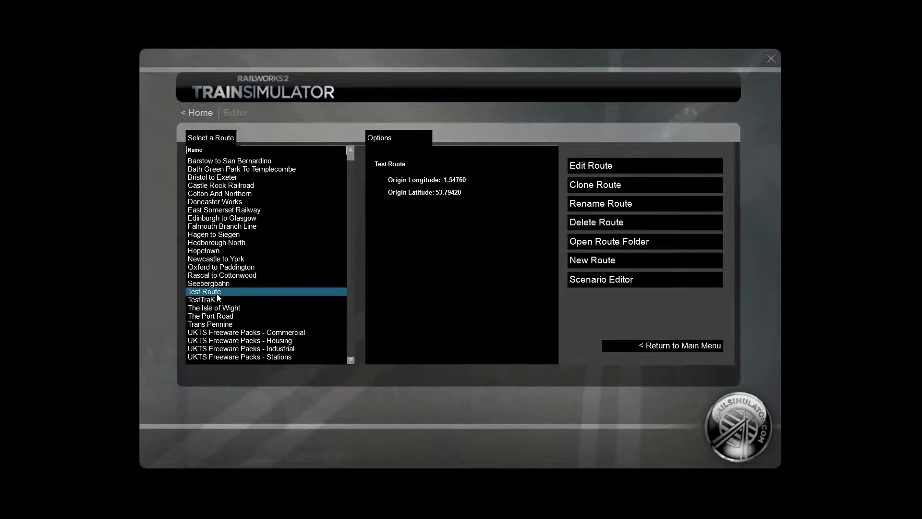
pyautogui.click(644, 278)
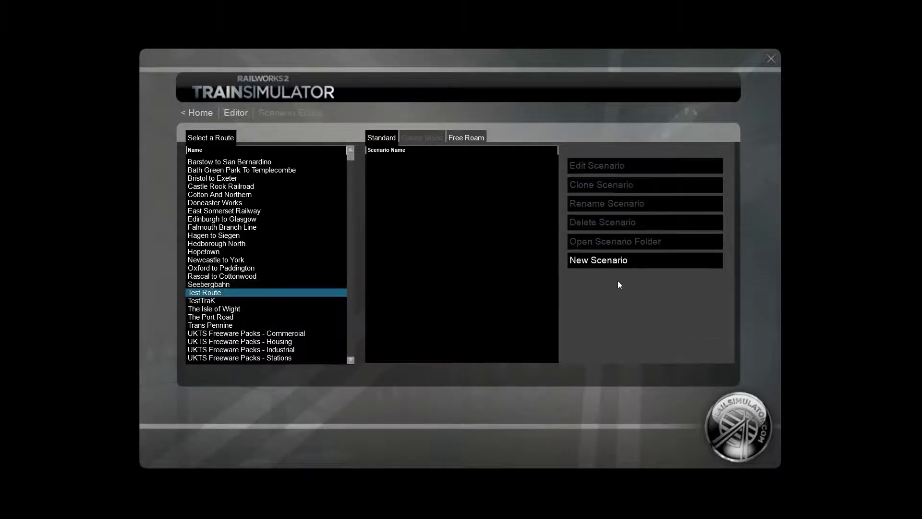
pyautogui.click(590, 264)
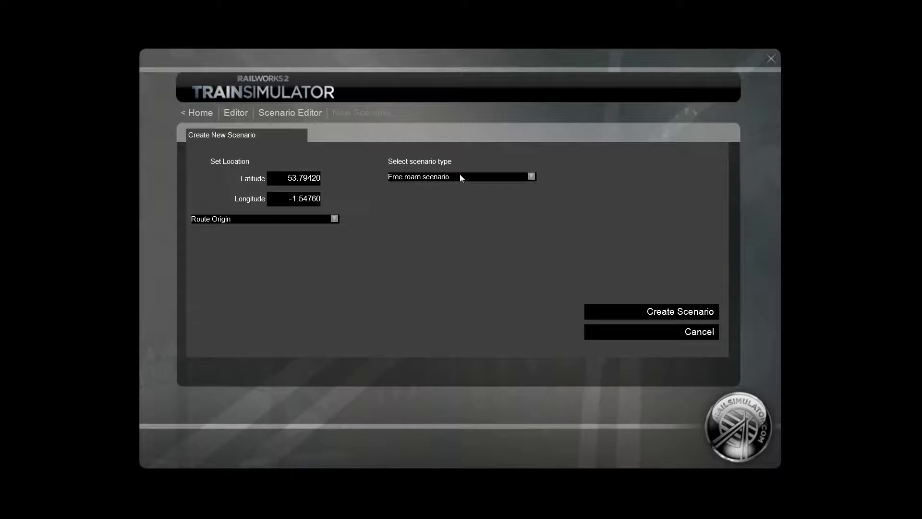
pyautogui.click(682, 312)
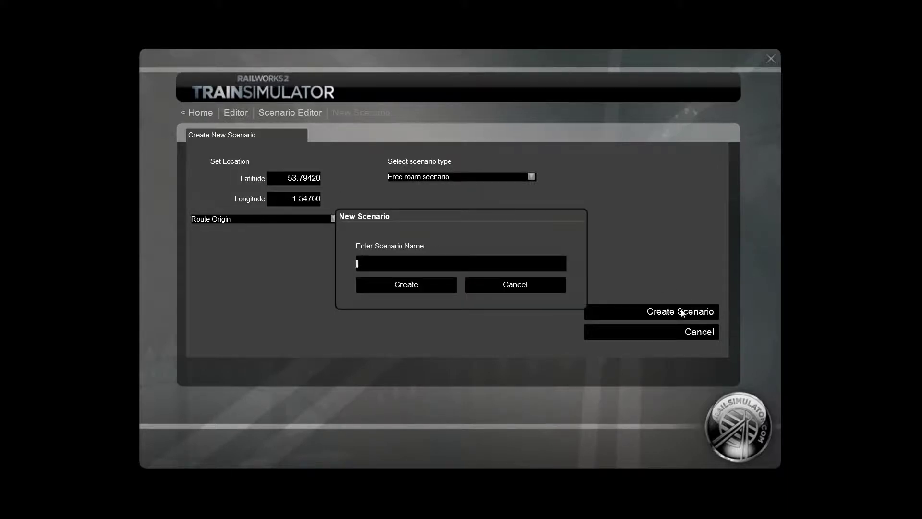
pyautogui.write('Test Reskin')
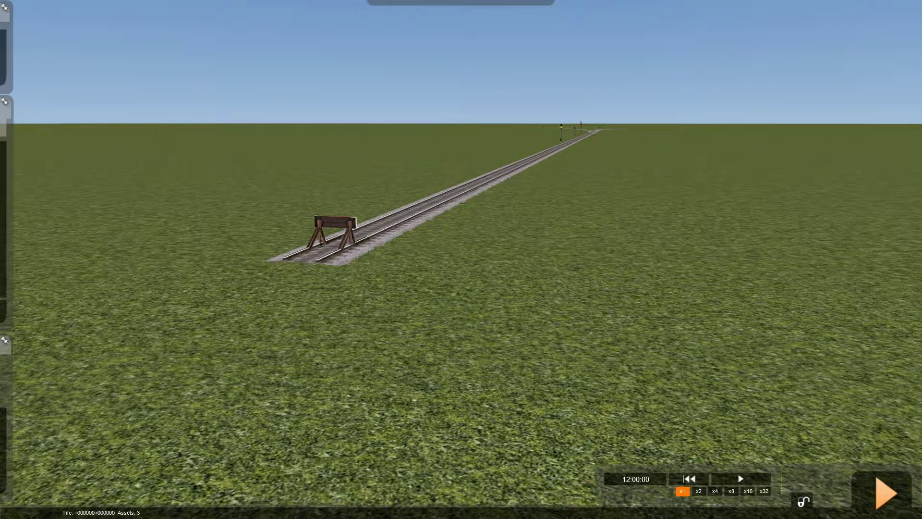
# Pick FP JN Class 37 001 from the locomotive list and place it on the Test Route track
pyautogui.moveTo(6, 192)
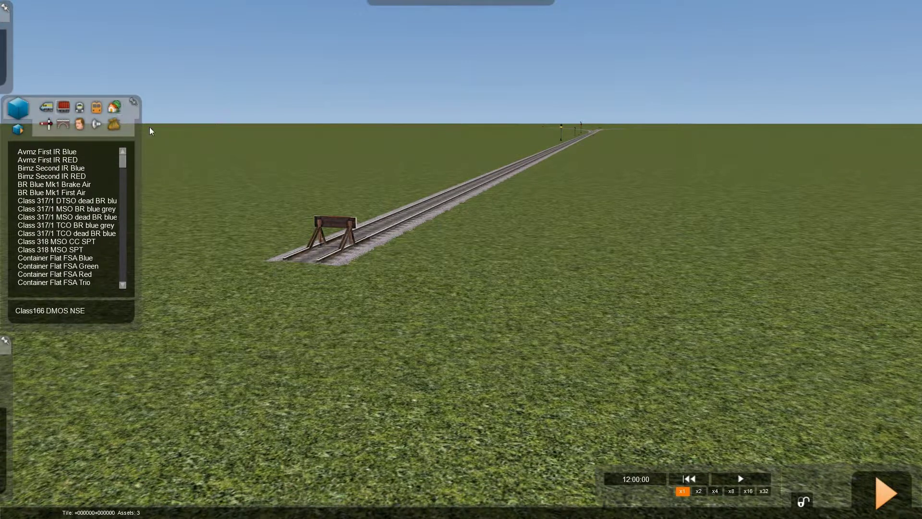
pyautogui.click(46, 107)
pyautogui.click(81, 202)
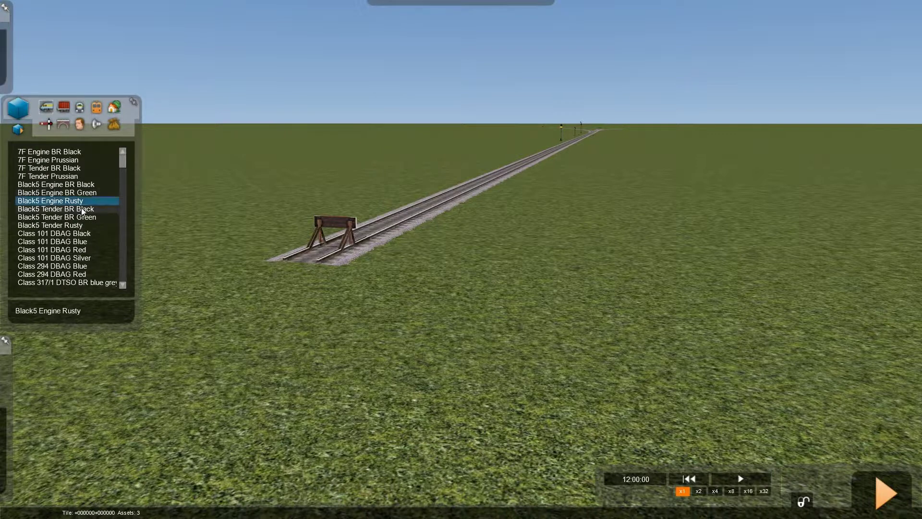
pyautogui.scroll(-15, 83, 209)
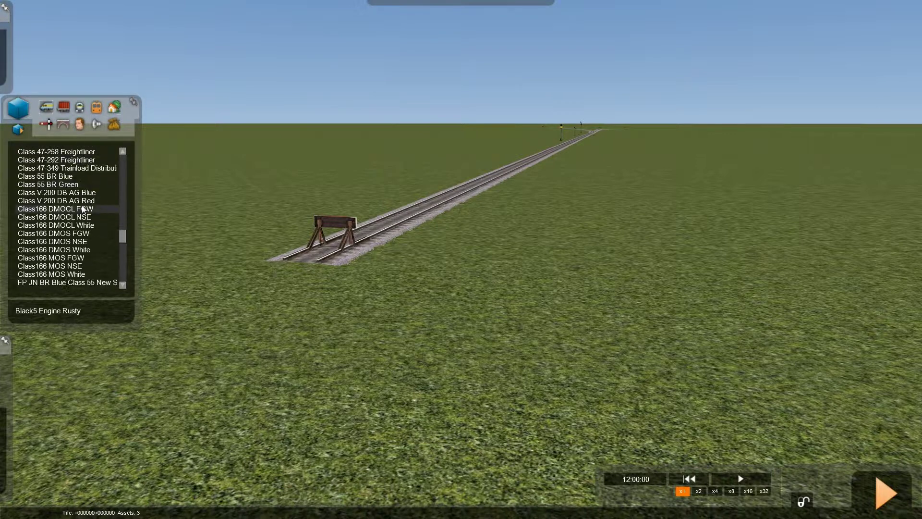
pyautogui.scroll(-3, 83, 210)
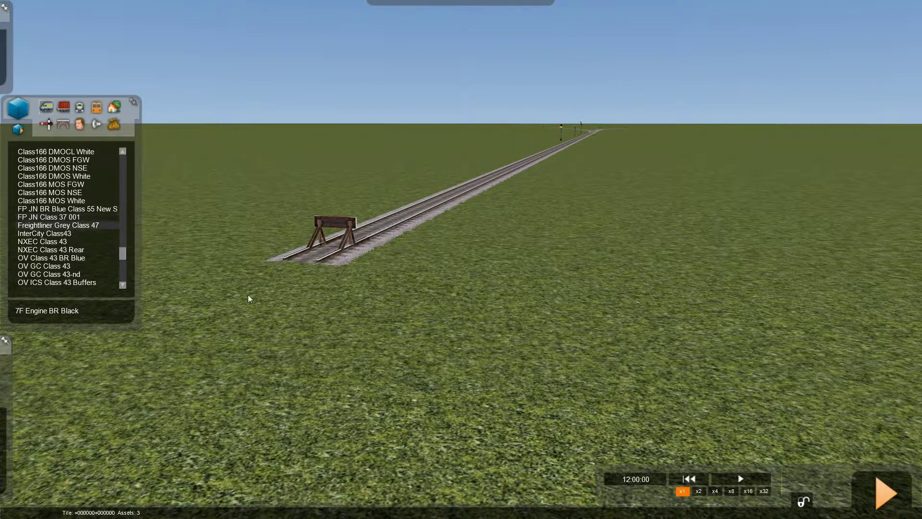
pyautogui.click(428, 203)
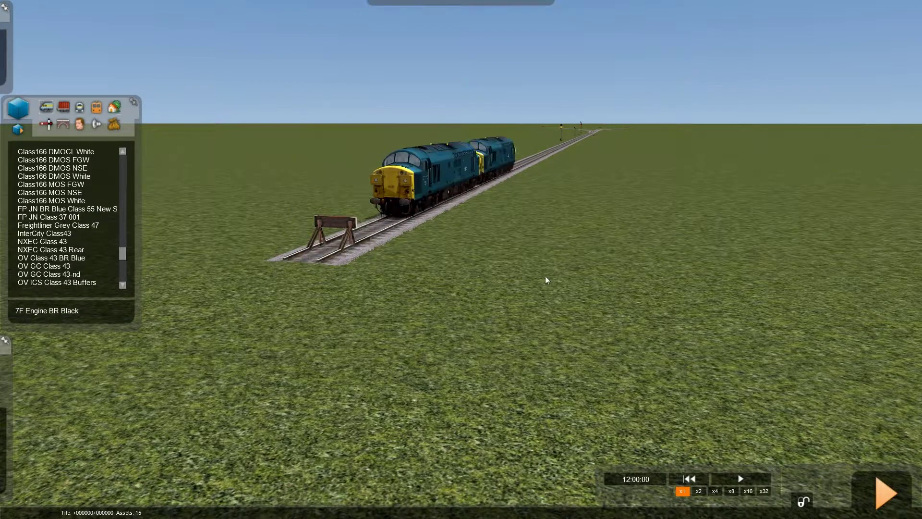
pyautogui.scroll(3, 552, 283)
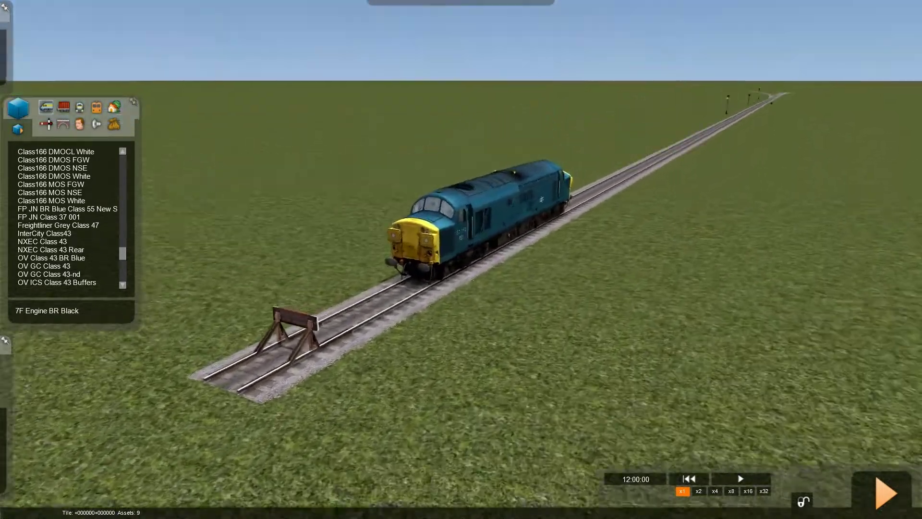
pyautogui.scroll(5, 547, 283)
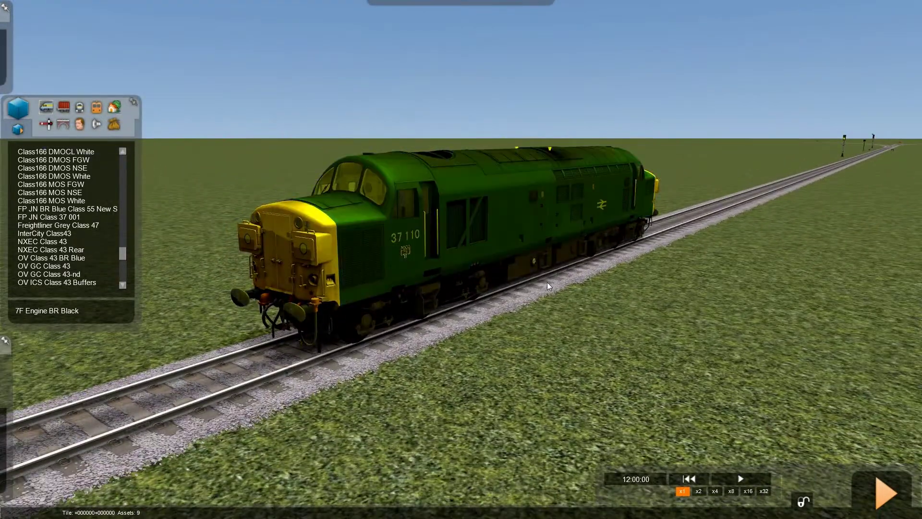